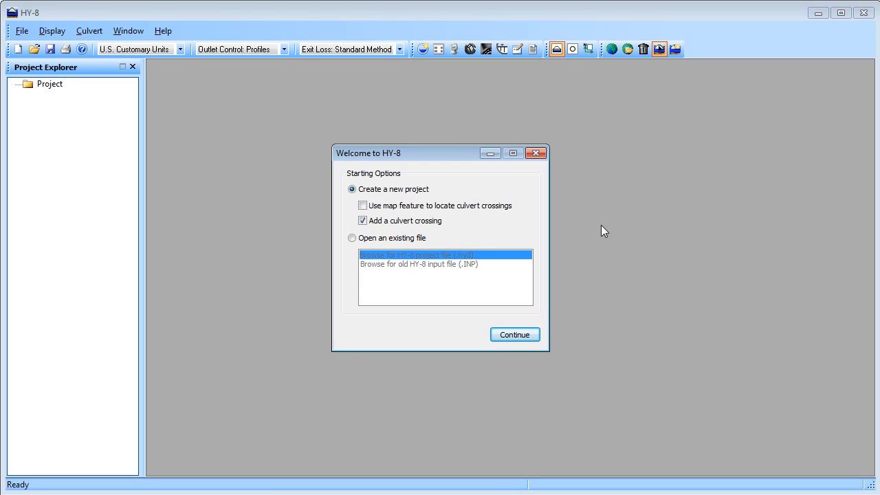
- Open the existing HY-8 project file UnEmbedded.hy8 from the LowFlow folder
left_click(388, 238)
left_click(530, 335)
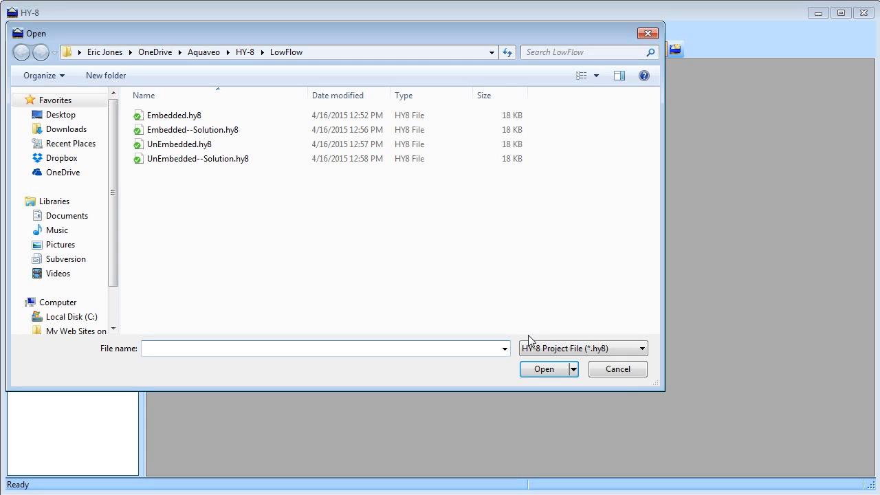
double_click(231, 144)
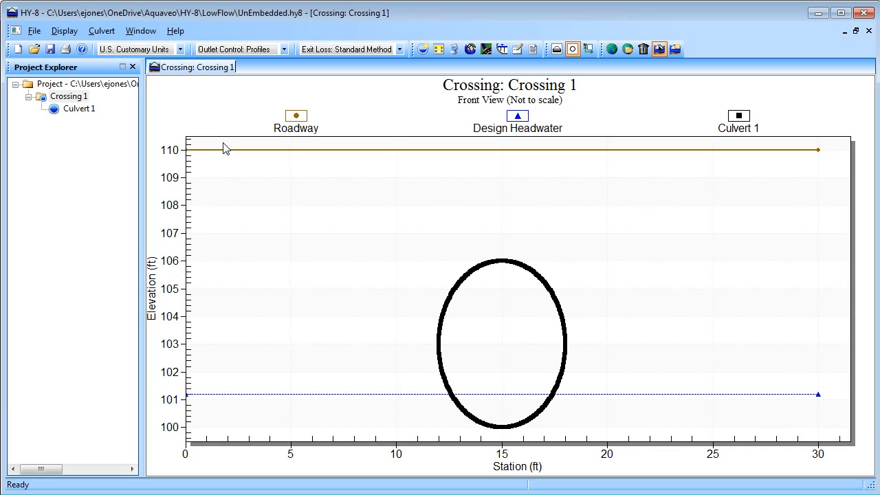
- View the TFHRC report on fish passage in large culverts with low flows, and close it
left_click(176, 31)
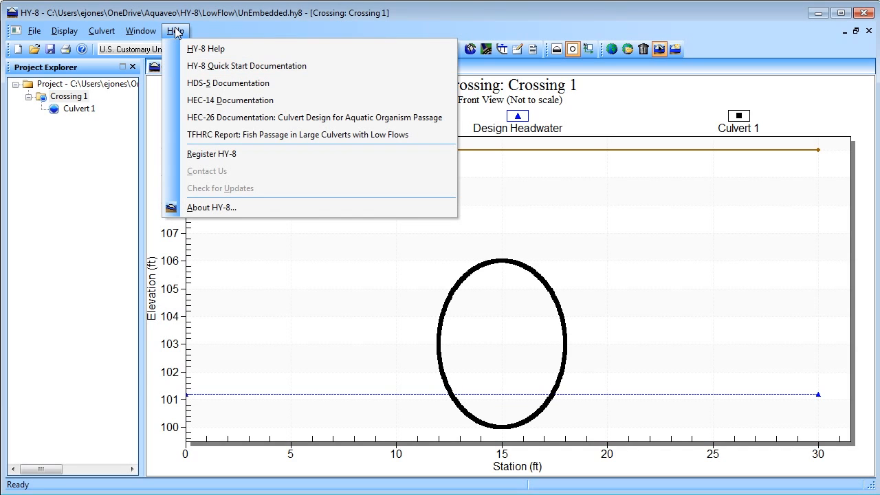
left_click(211, 136)
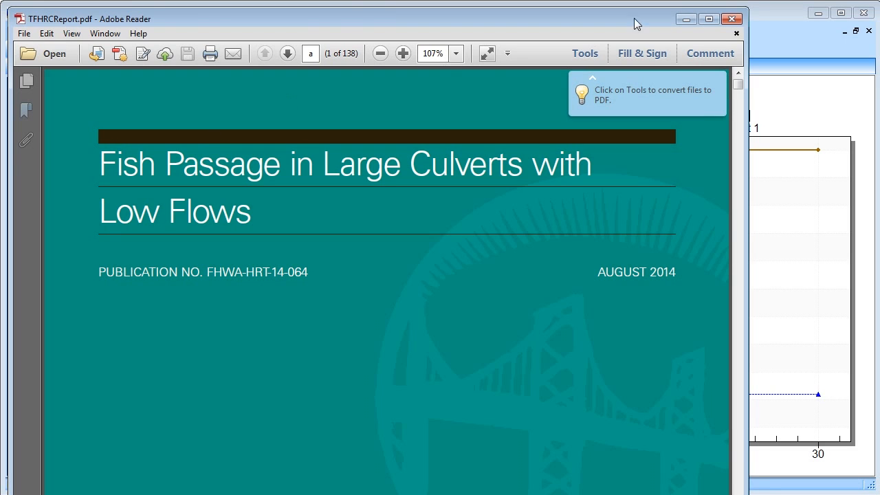
left_click(731, 18)
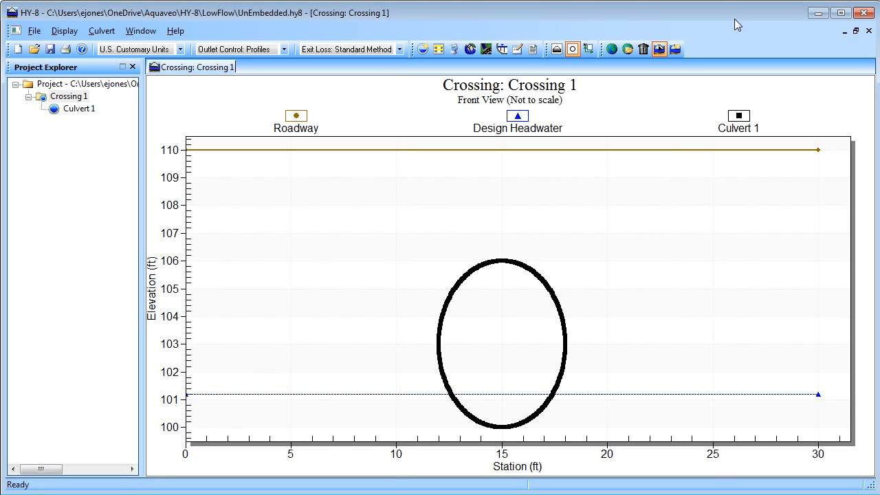
- Open the low flow hydraulics tool for Crossing 1 and check its reach data for validation errors
left_click(500, 51)
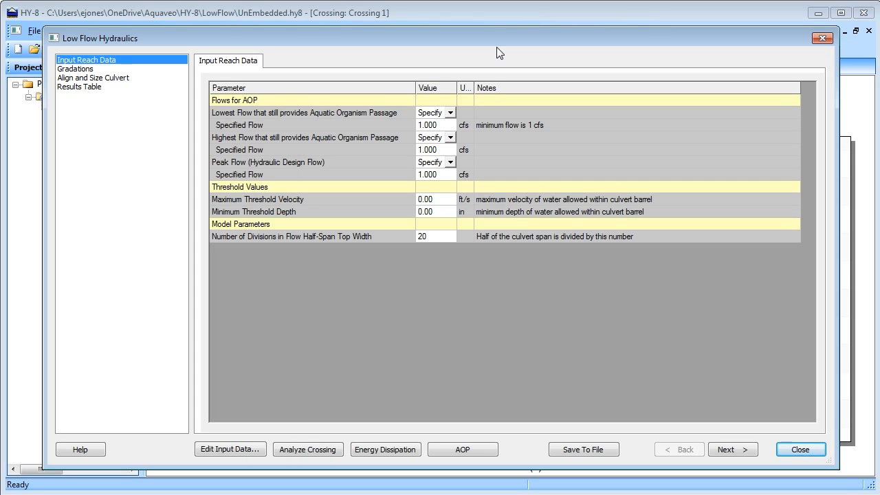
left_click(726, 451)
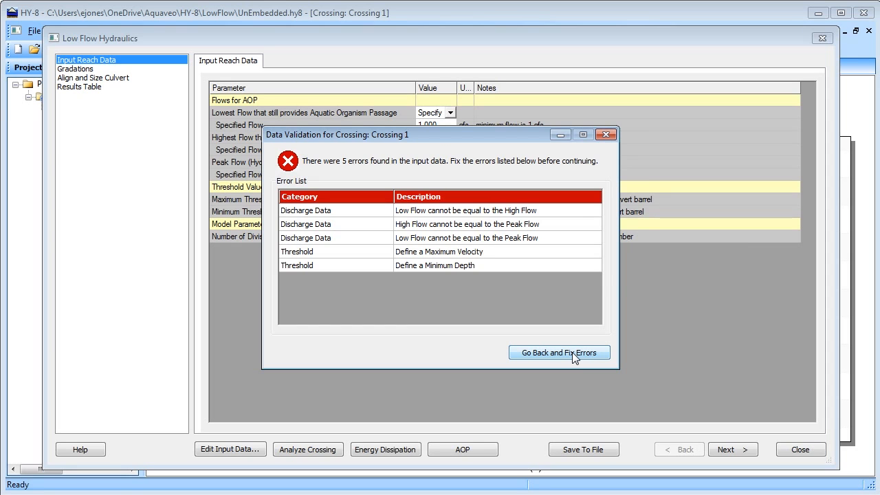
left_click(573, 352)
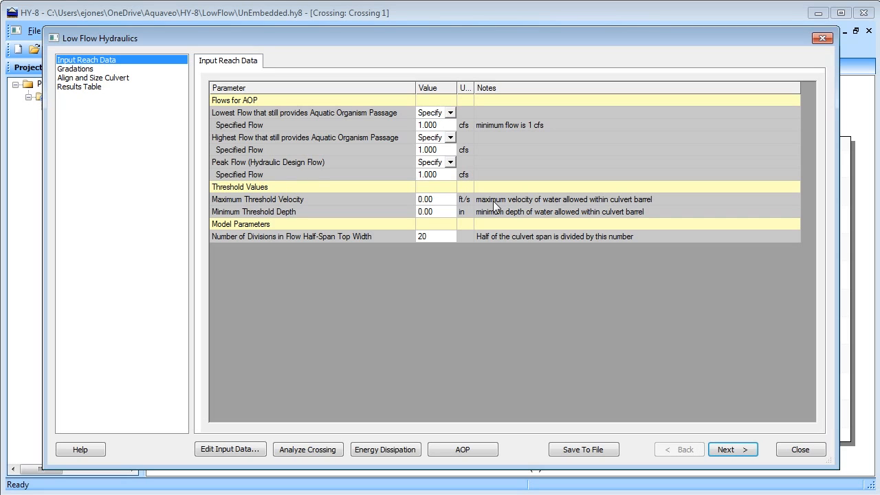
- Set the highest aquatic organism passage flow to 8 cfs and the peak flow to 50 cfs
left_click(448, 126)
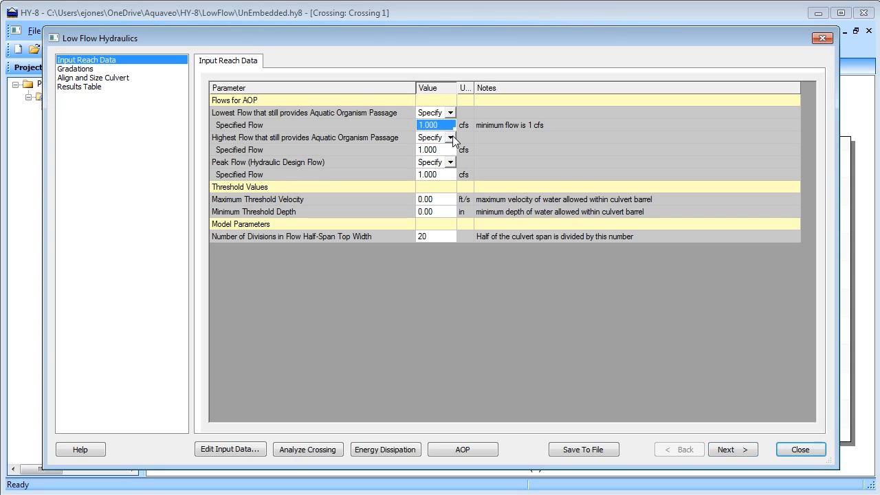
left_click(448, 151)
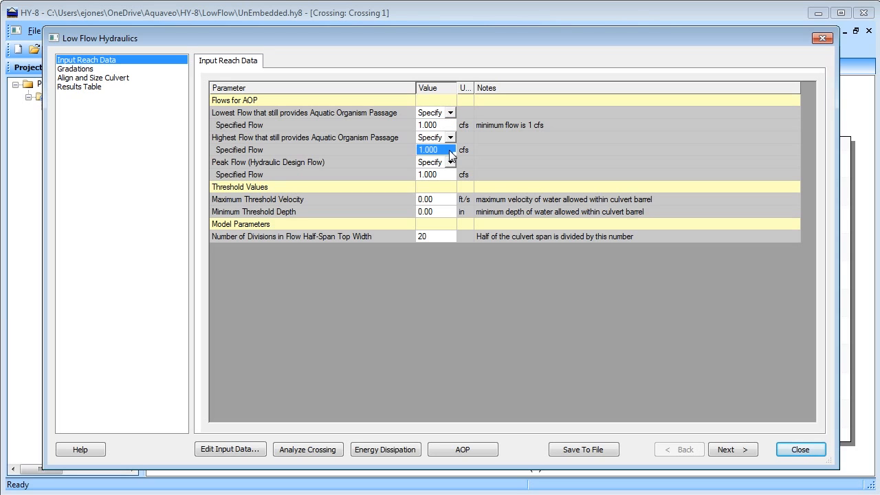
type("8.000")
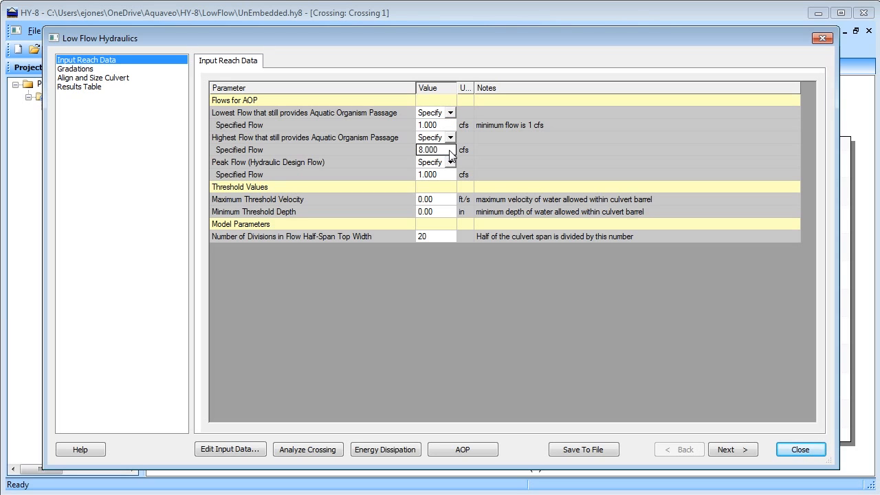
left_click(451, 163)
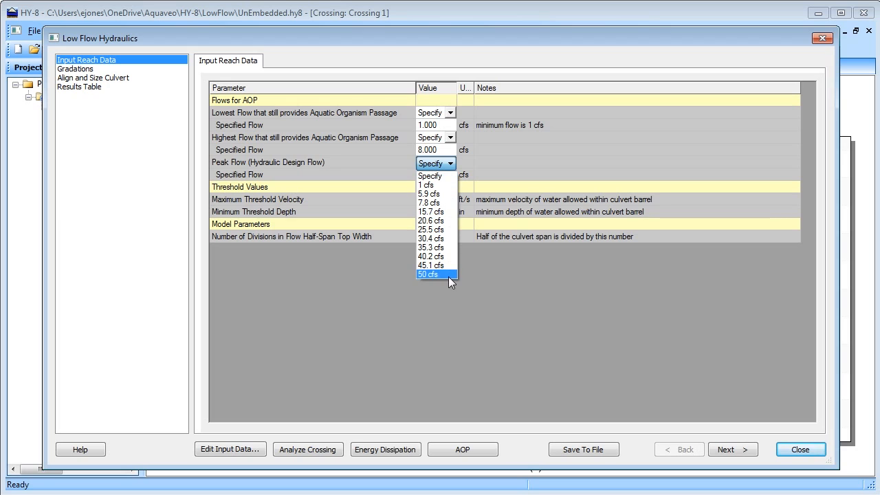
left_click(448, 274)
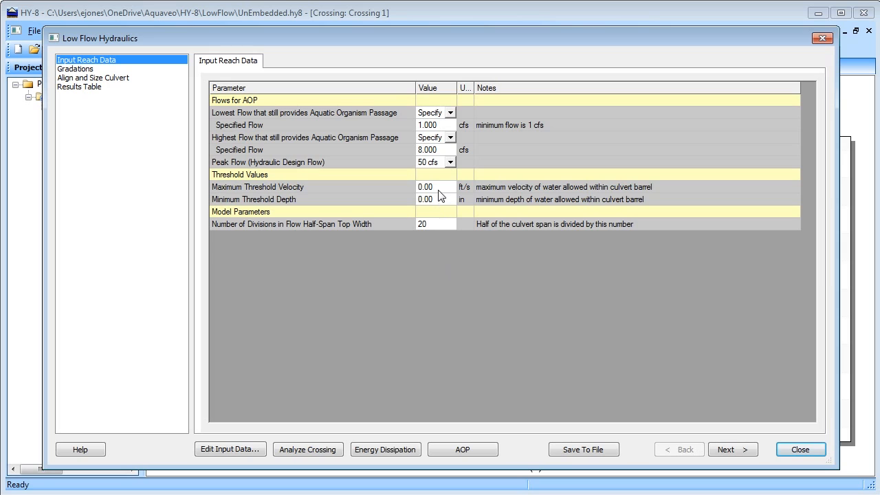
- Set the maximum threshold velocity to 5 ft/s and the minimum threshold depth to 6 in
left_click(438, 190)
type("5")
key("Tab")
type("6")
key("Return")
left_click(438, 227)
- Advance past the culvert sizing page to the results and examine the low flow, high flow and general threshold results
left_click(736, 449)
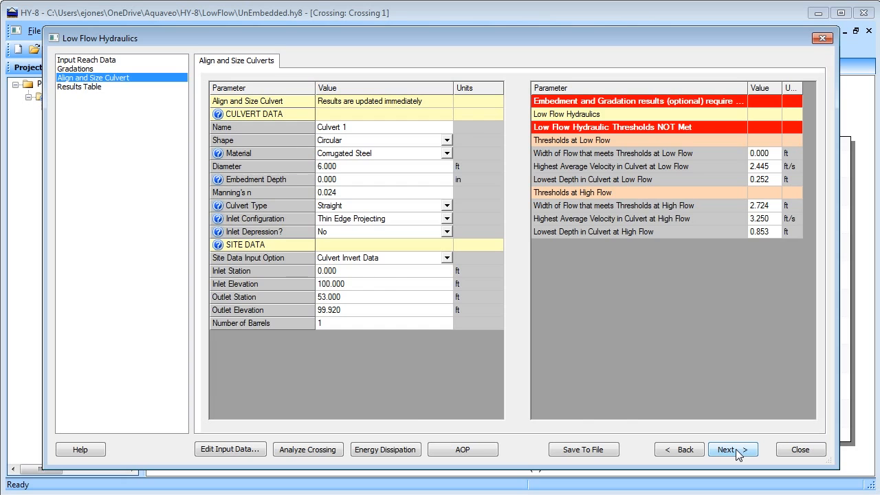
left_click(735, 449)
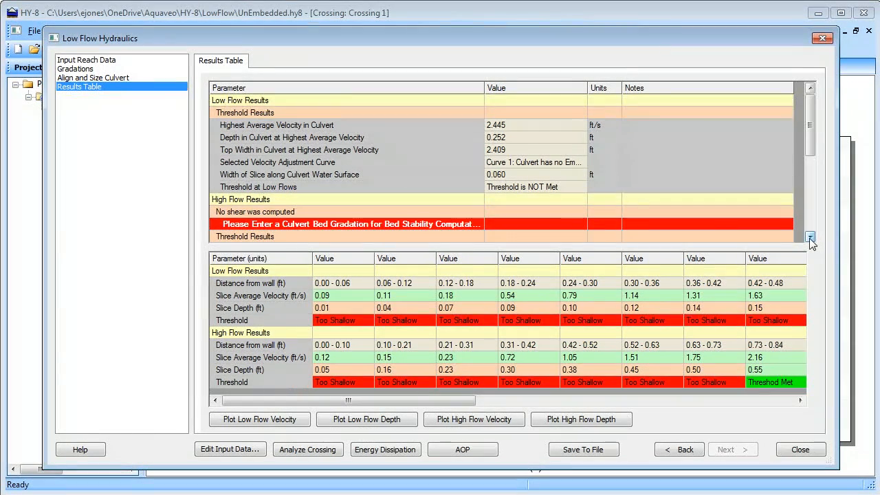
left_click(809, 238)
left_click(809, 237)
left_click(810, 238)
left_click(809, 238)
left_click(809, 238)
left_click(810, 237)
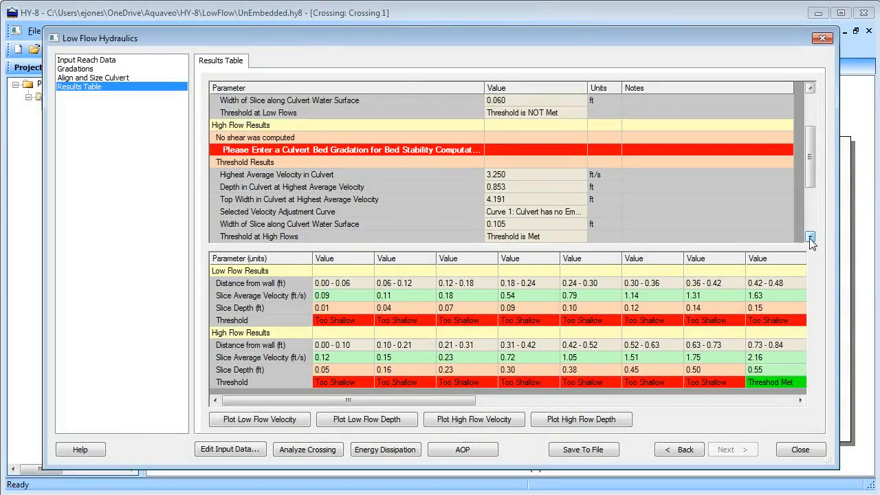
left_click(809, 238)
left_click(809, 238)
left_click(809, 238)
left_click(809, 238)
left_click(809, 238)
left_click(809, 238)
left_click(809, 238)
left_click(809, 238)
left_click(809, 238)
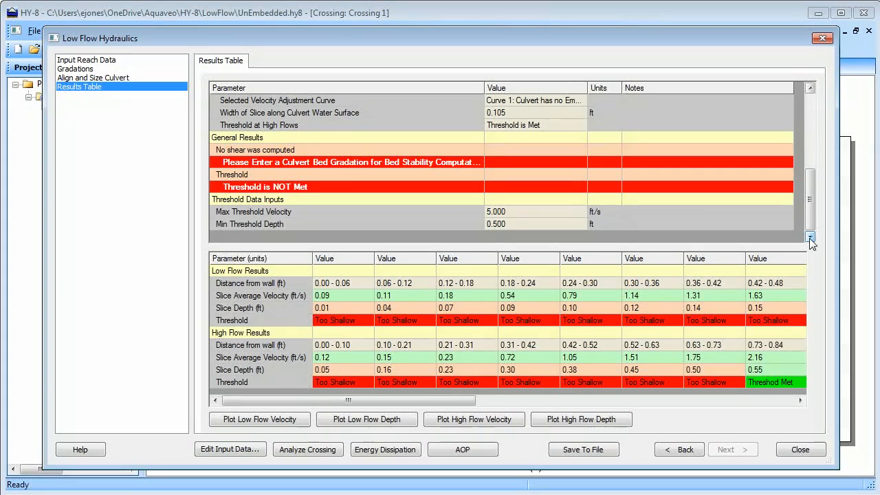
- Examine the velocity, depth and threshold results for every slice from the culvert wall to the last slice
left_click(799, 401)
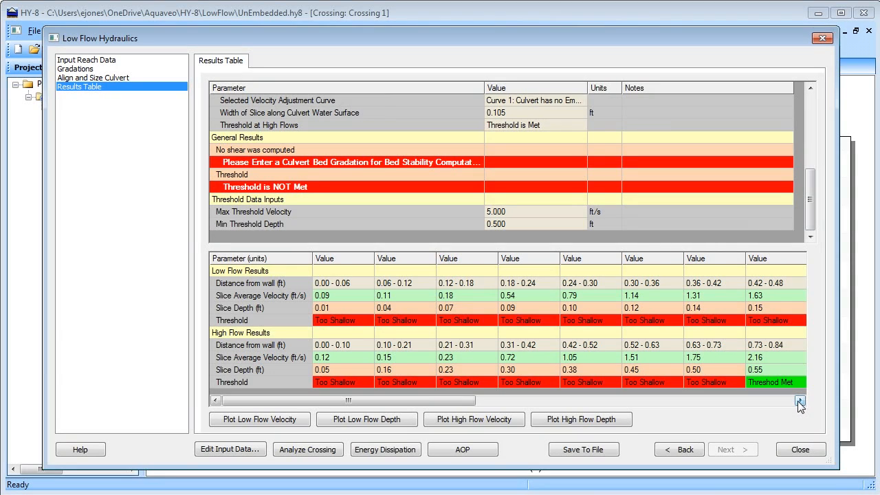
left_click(799, 402)
left_click(799, 402)
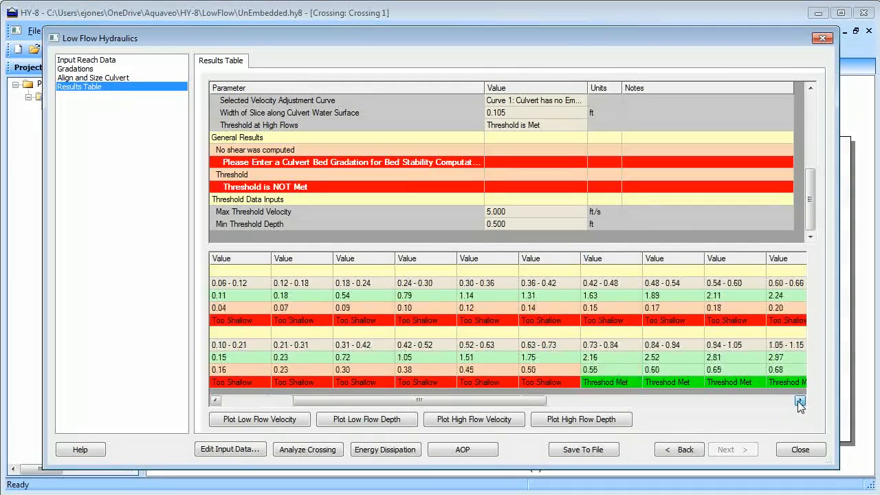
left_click(799, 402)
left_click(799, 401)
left_click(799, 401)
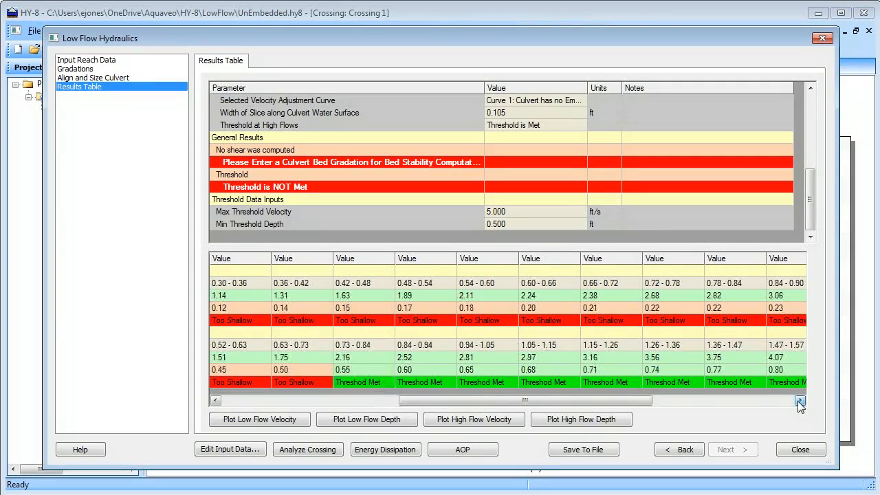
left_click(799, 401)
left_click(799, 401)
left_click(799, 402)
left_click(799, 402)
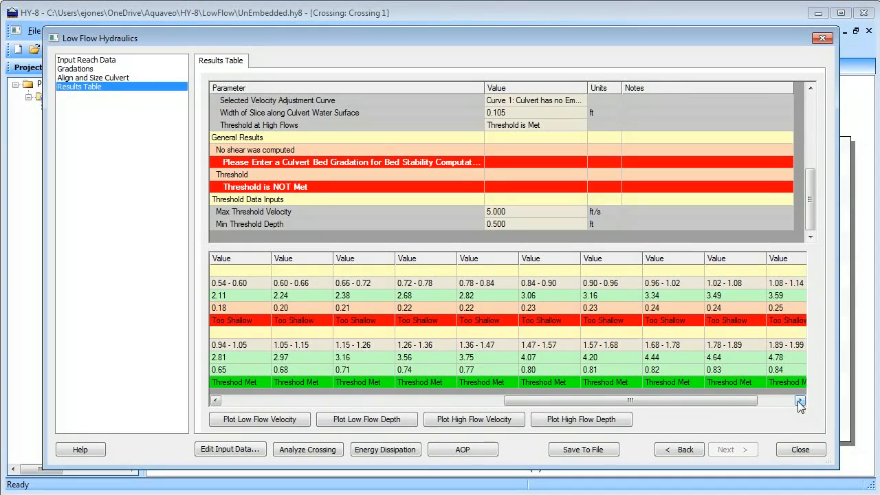
left_click(799, 402)
left_click(799, 401)
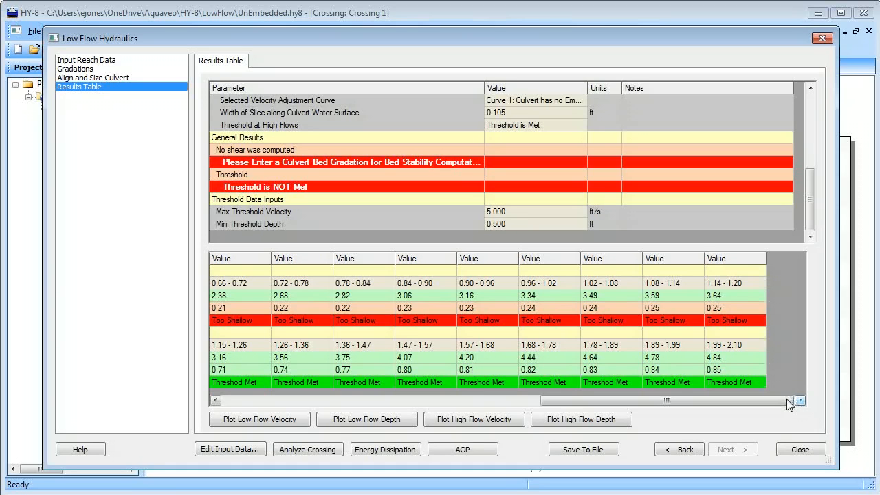
left_click_drag(787, 398, 310, 402)
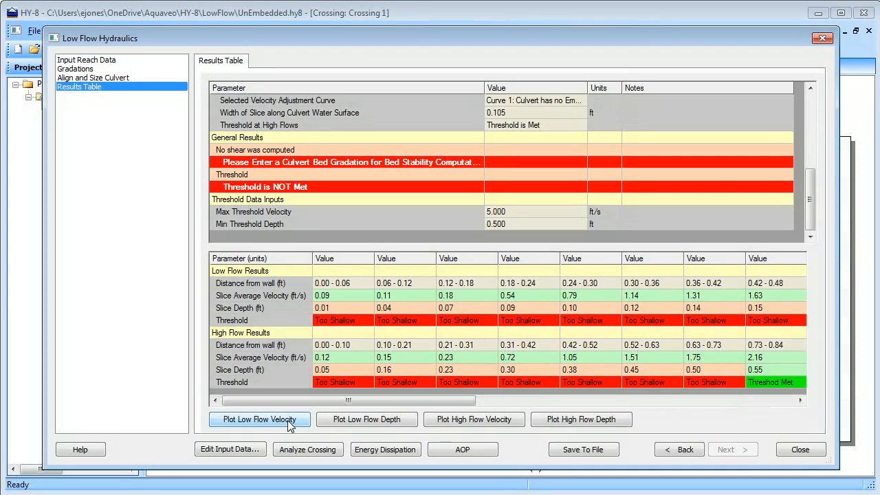
- View the velocity and depth plots for both the low flow and the high flow
left_click(289, 421)
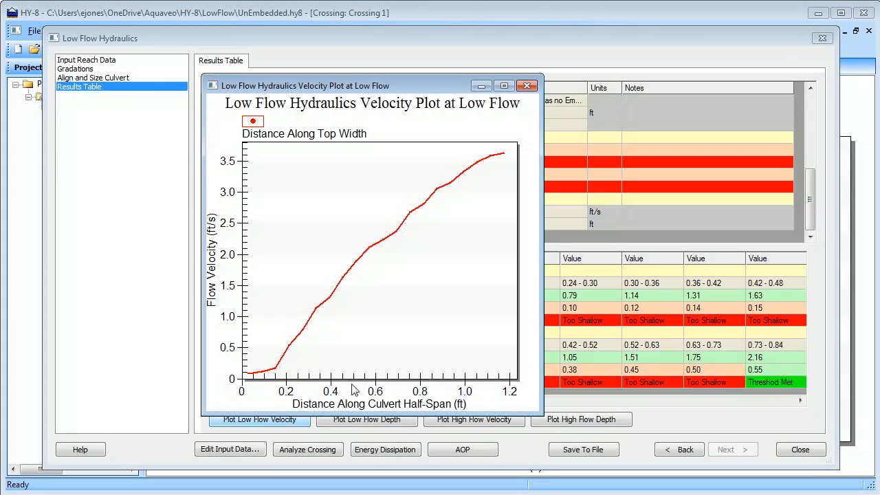
left_click(528, 86)
left_click(366, 421)
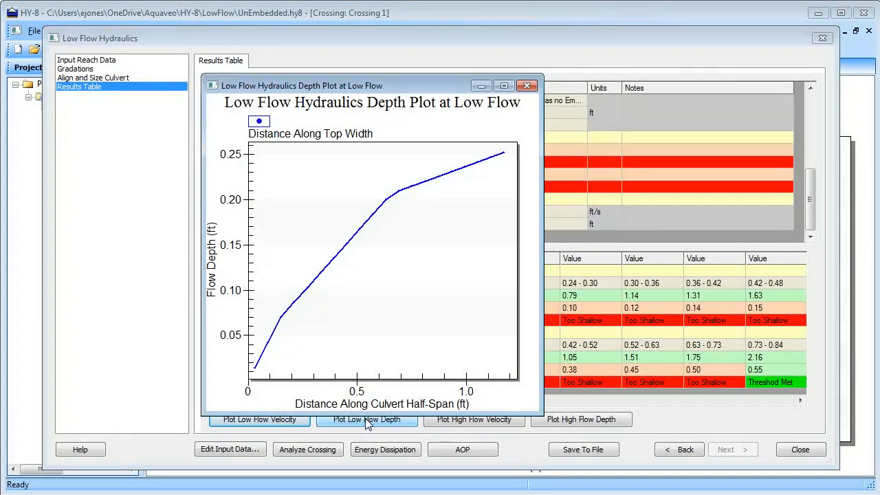
left_click(527, 86)
left_click(460, 421)
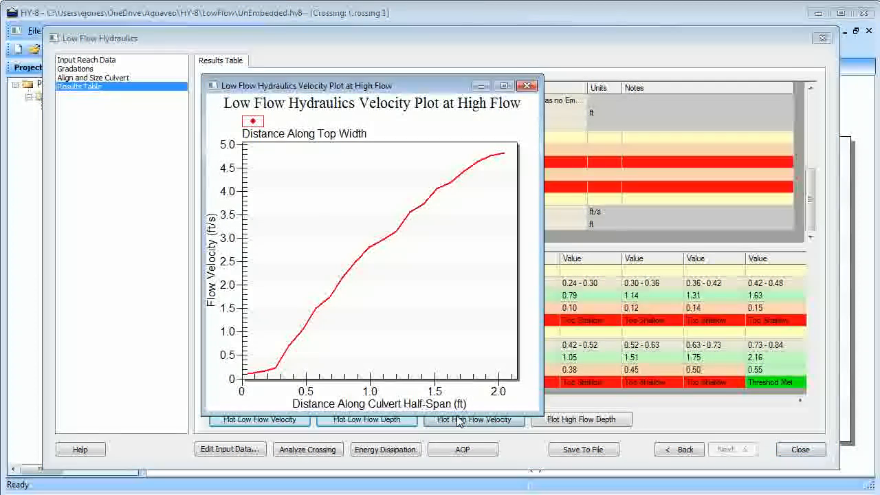
left_click(527, 86)
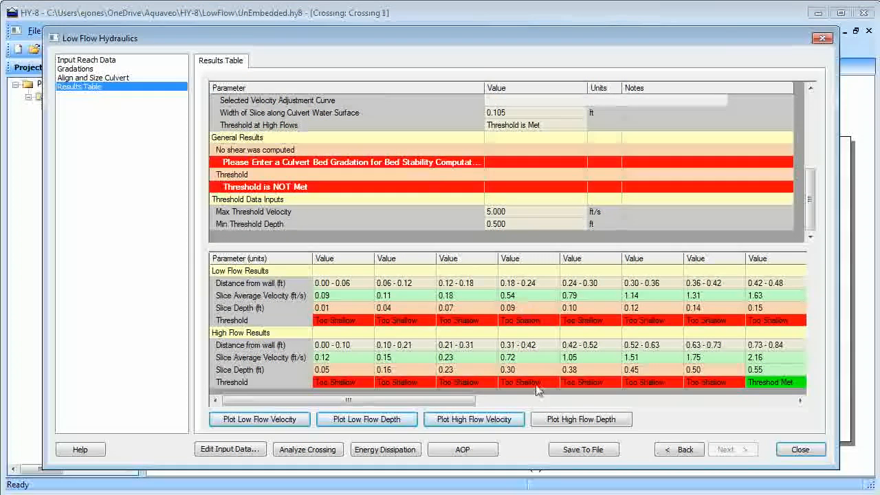
left_click(553, 420)
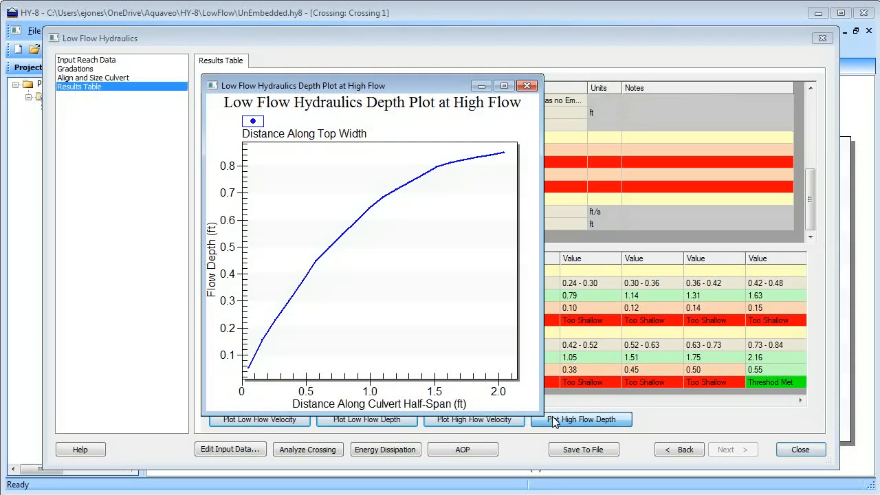
left_click(527, 86)
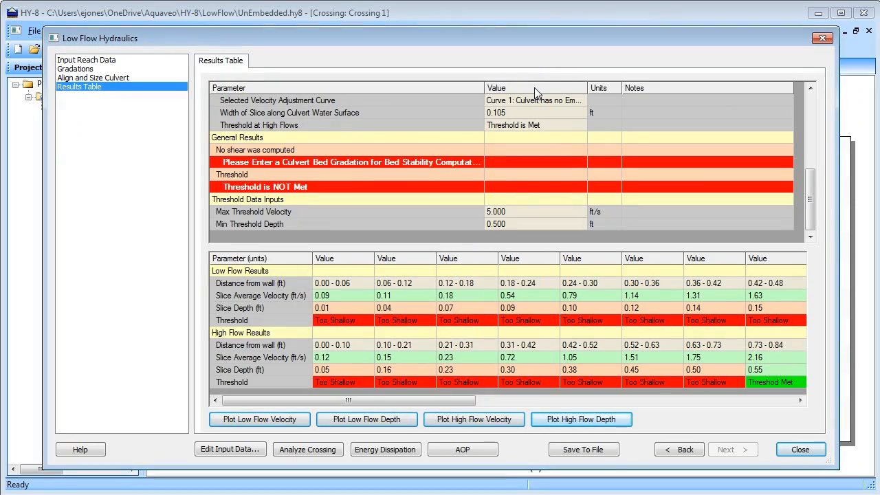
- In the input reach data, set the number of divisions in the flow half-span top width to 400
left_click(82, 60)
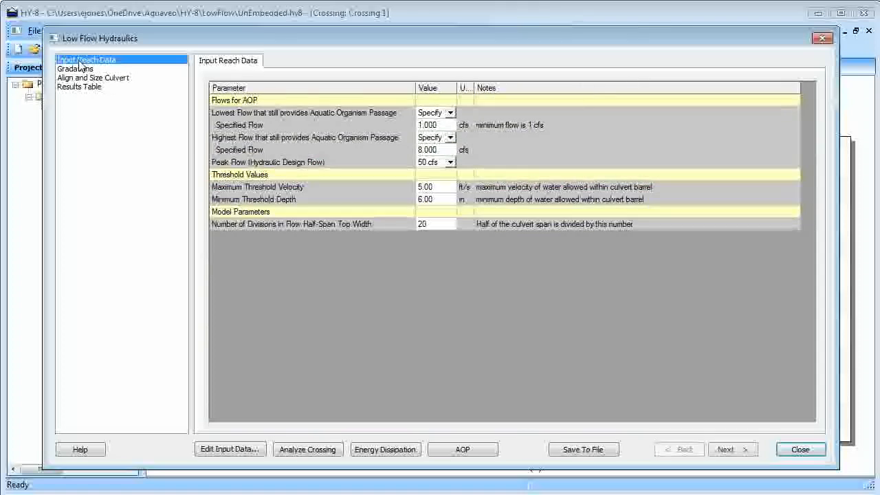
left_click(447, 230)
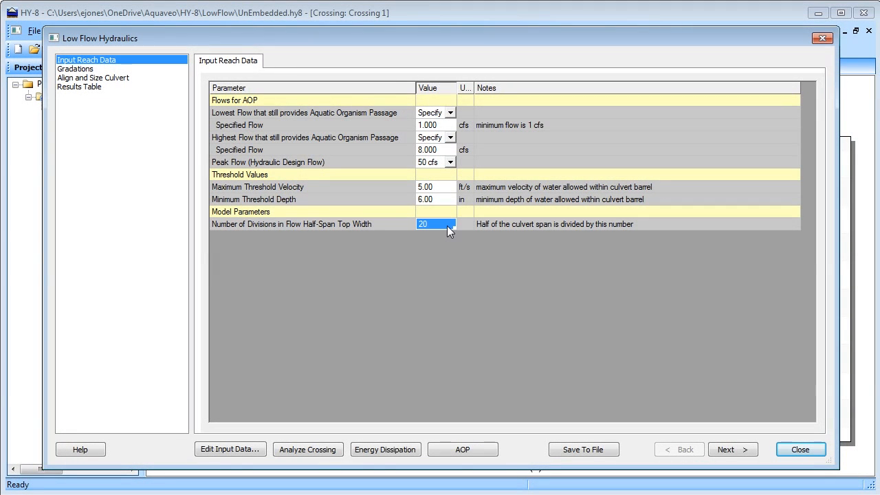
type("400")
key("Return")
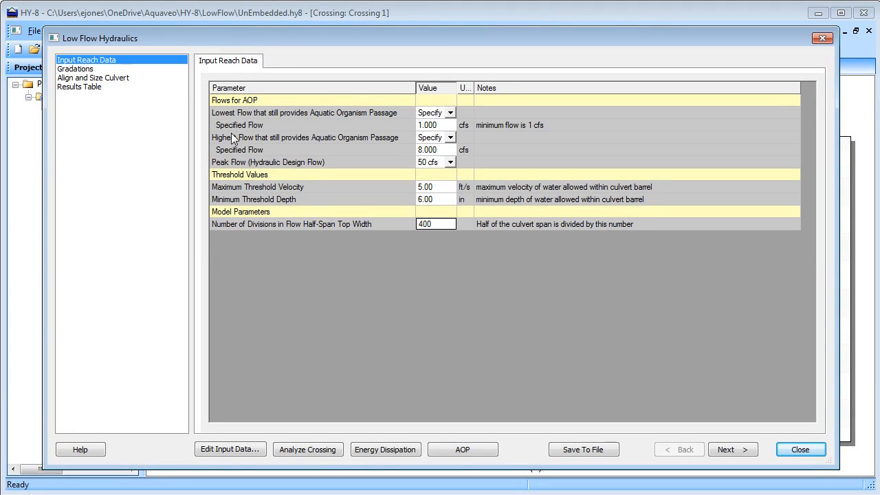
- Review the recalculated slice results through the last slice and plot the low flow velocity
left_click(107, 88)
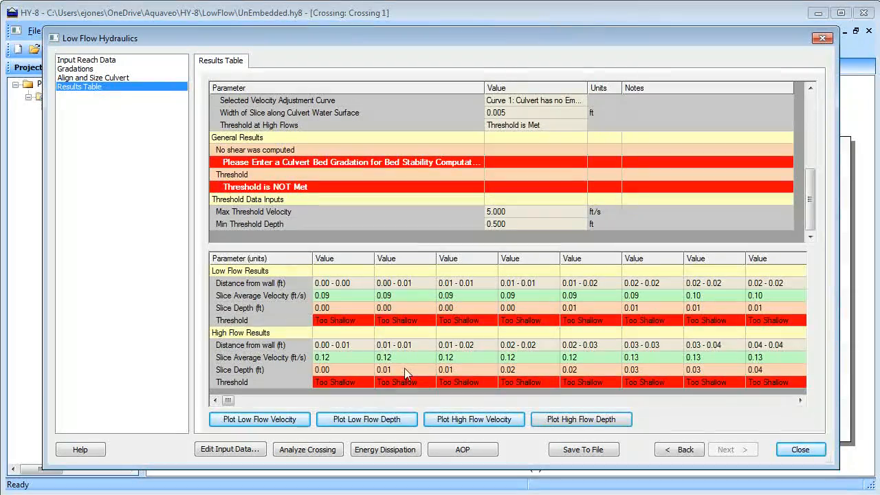
left_click(801, 401)
left_click_drag(802, 400, 802, 401)
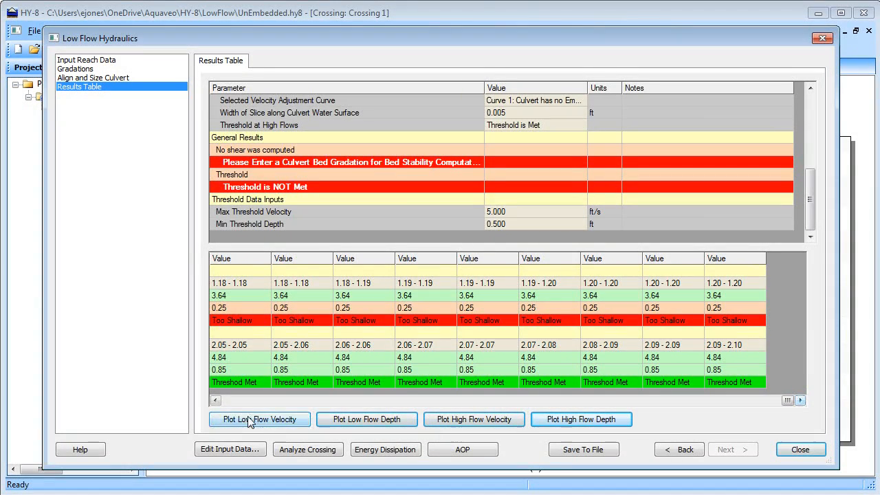
left_click(274, 420)
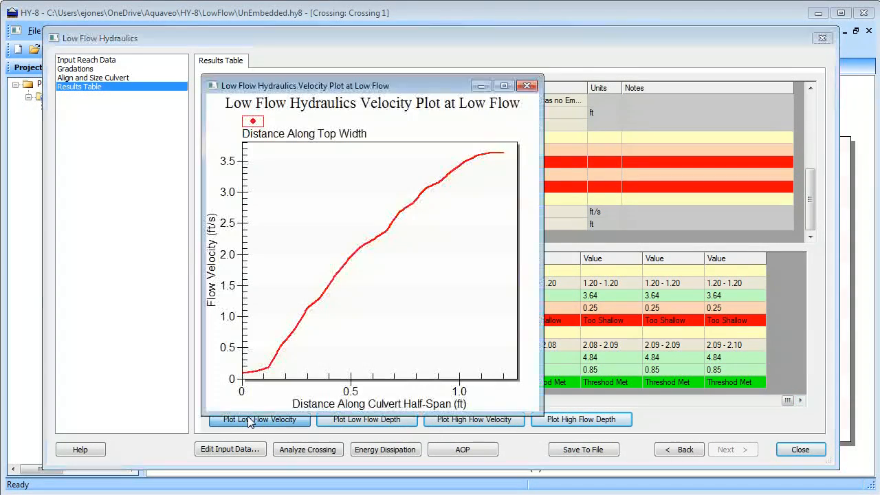
- View the low flow depth plot, then the high flow velocity and depth plots for the 400-division results
left_click(528, 85)
left_click(392, 419)
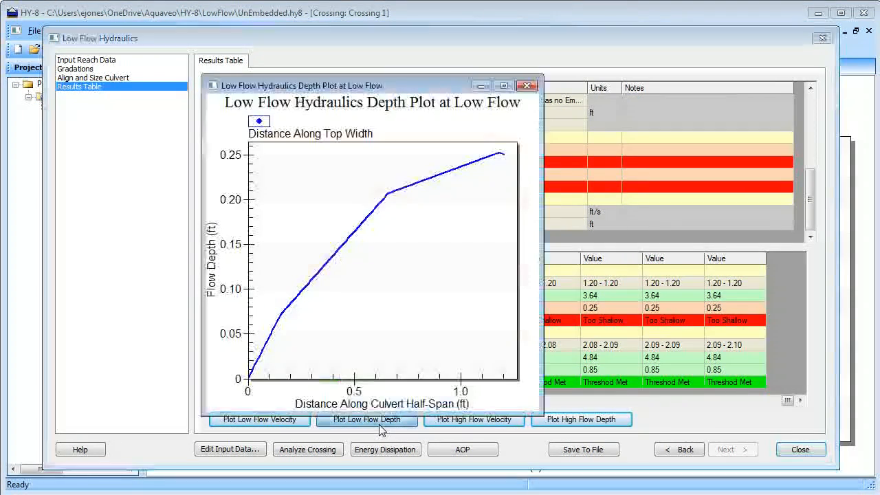
left_click(527, 86)
left_click(458, 425)
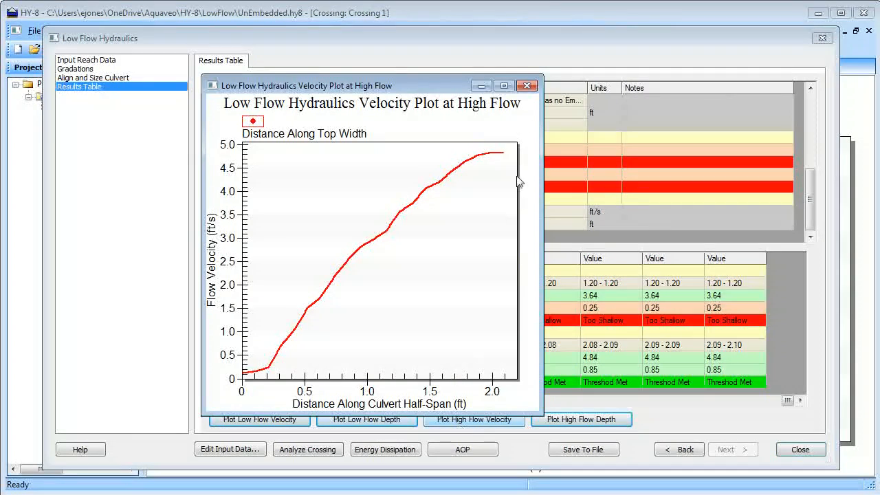
left_click(527, 87)
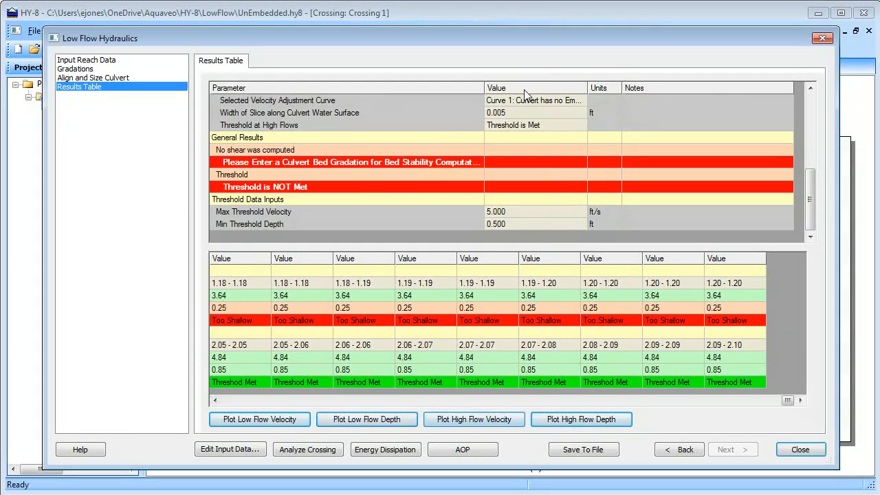
left_click(569, 425)
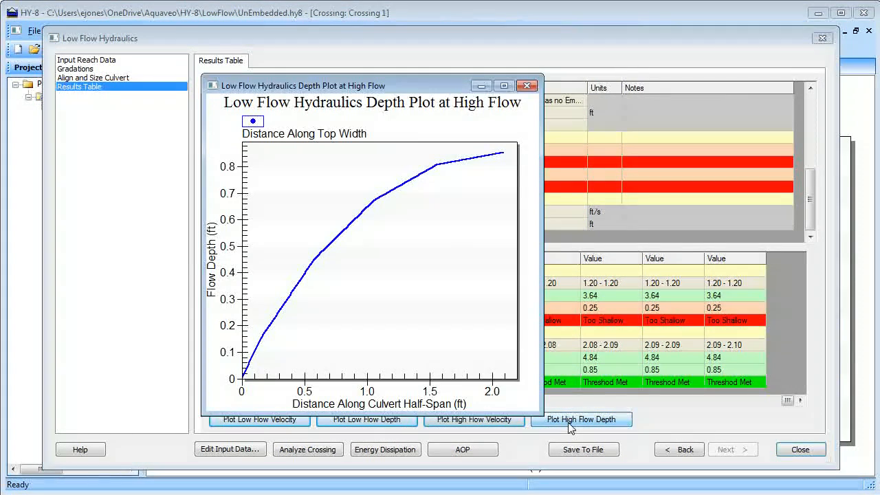
left_click(528, 86)
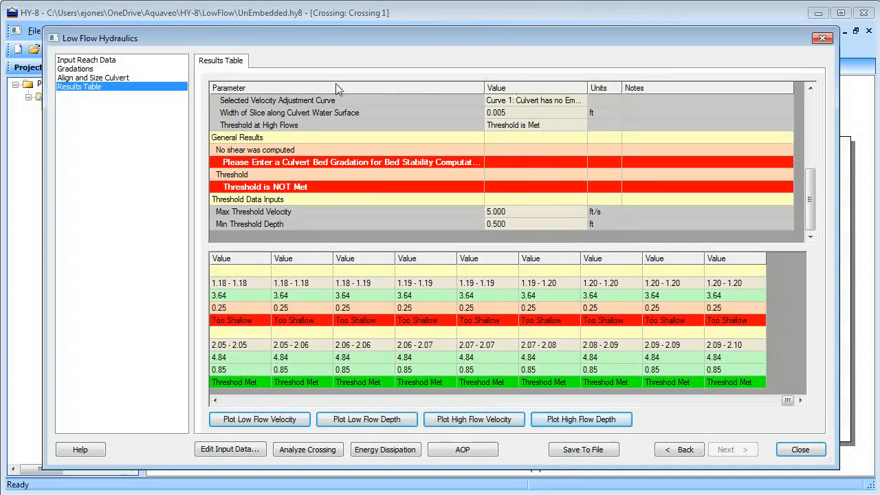
- In the input reach data, set the number of divisions in the flow half-span top width to 4 and recalculate the results table
left_click(88, 62)
left_click(426, 224)
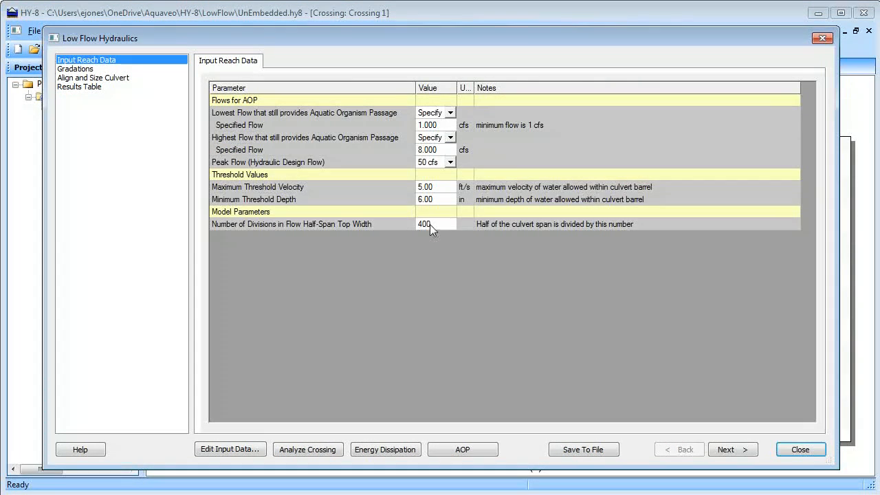
left_click(429, 225)
double_click(430, 224)
left_click(94, 88)
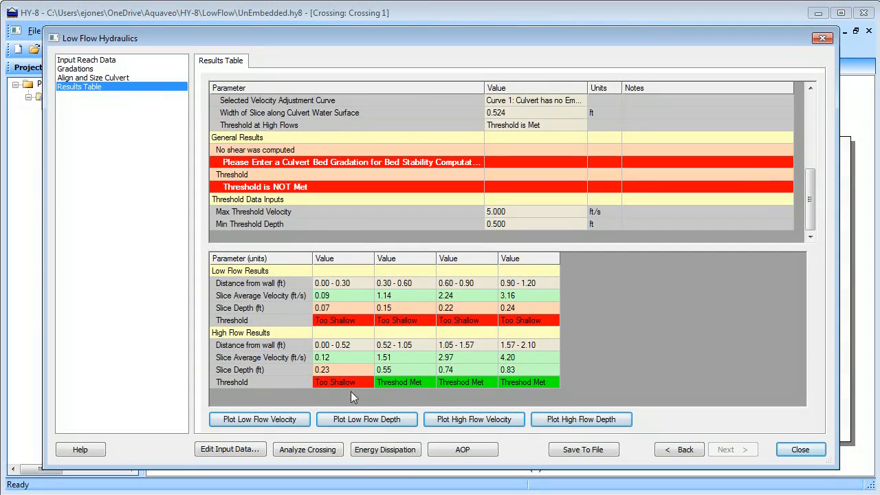
- View the velocity and depth plots at low and high flow for the four-slice results
left_click(281, 422)
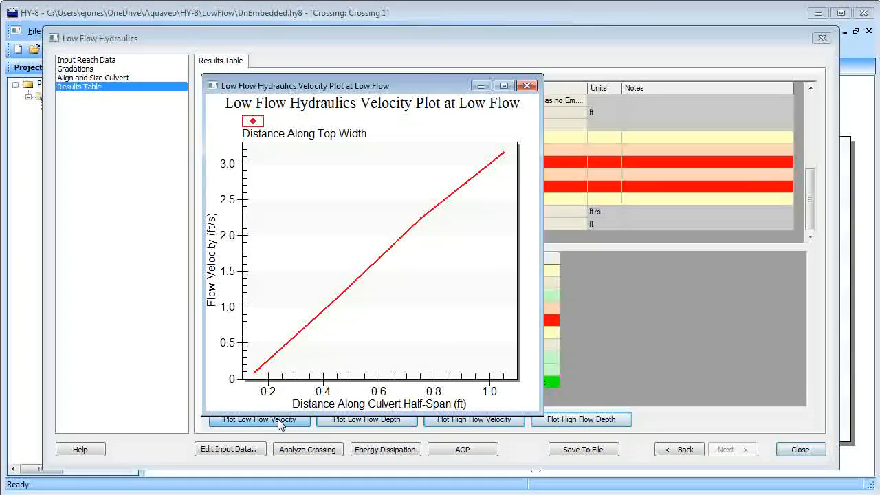
left_click(528, 87)
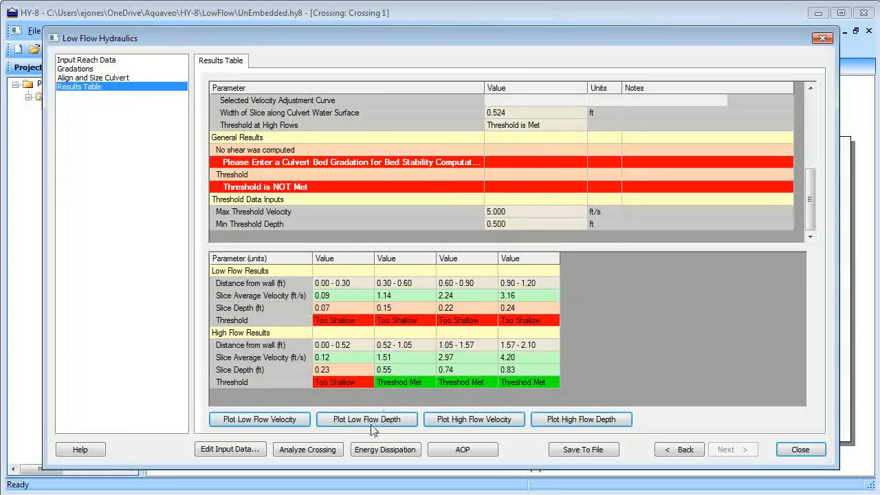
left_click(376, 423)
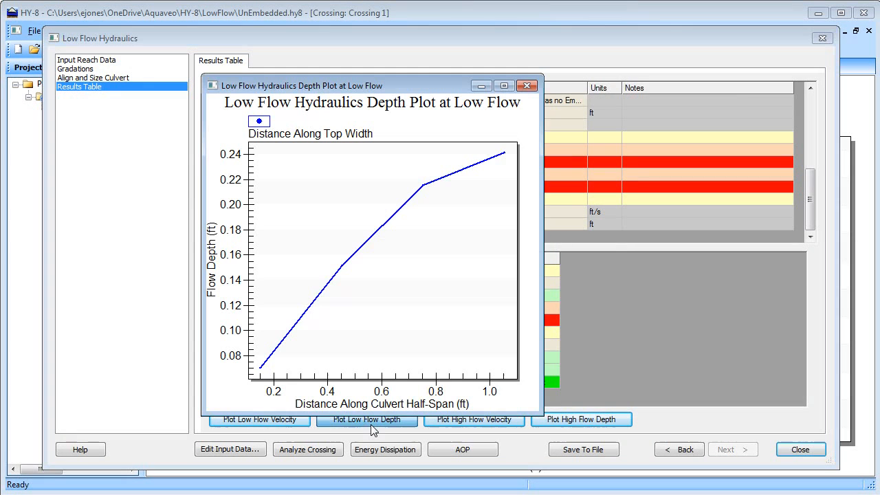
left_click(527, 86)
left_click(506, 419)
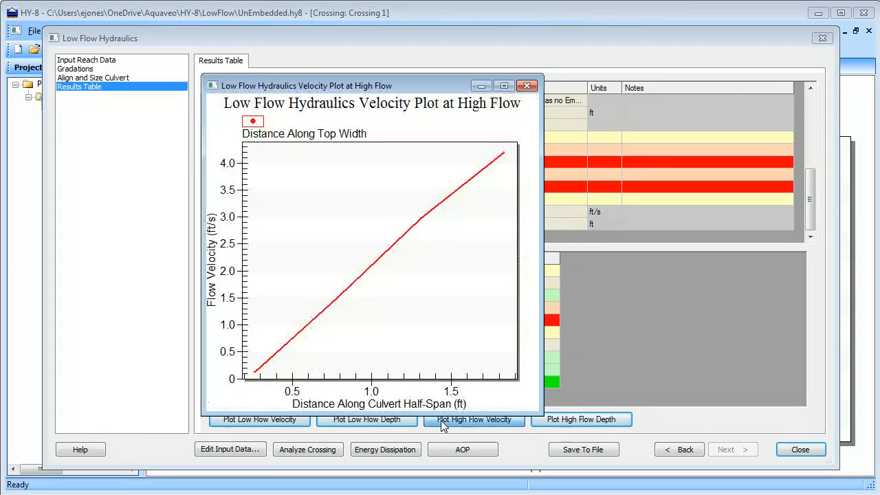
left_click(527, 85)
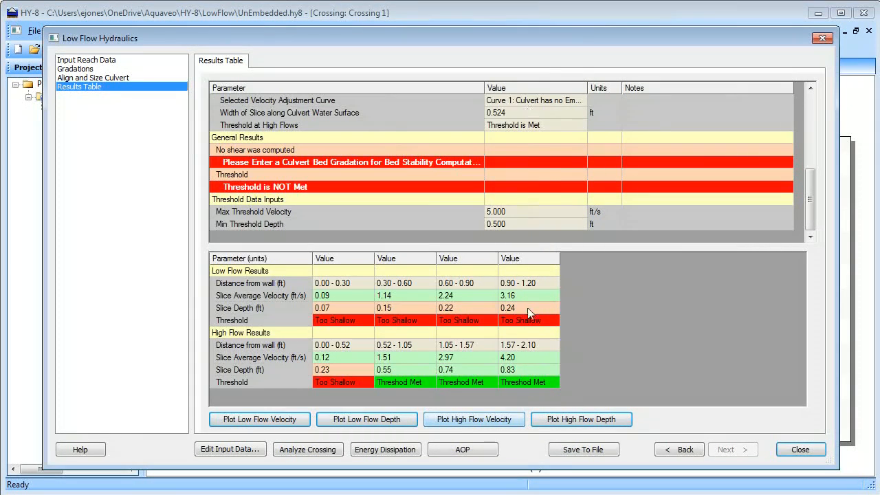
left_click(552, 421)
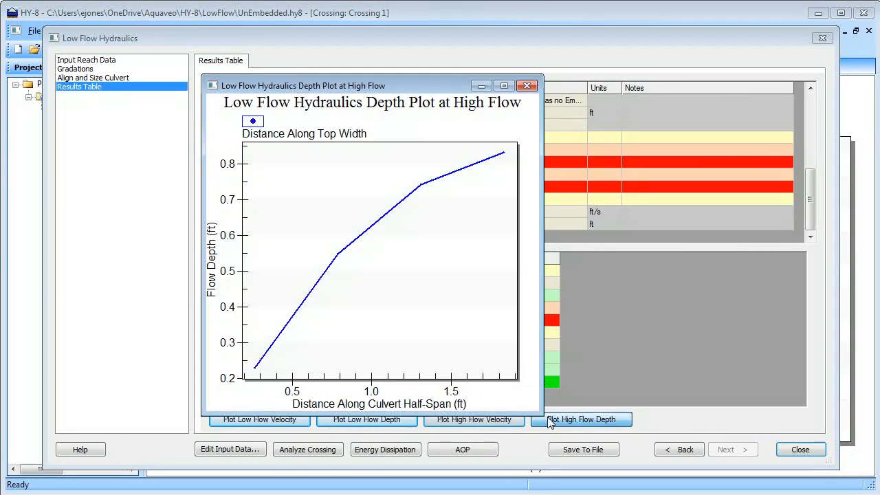
left_click(525, 86)
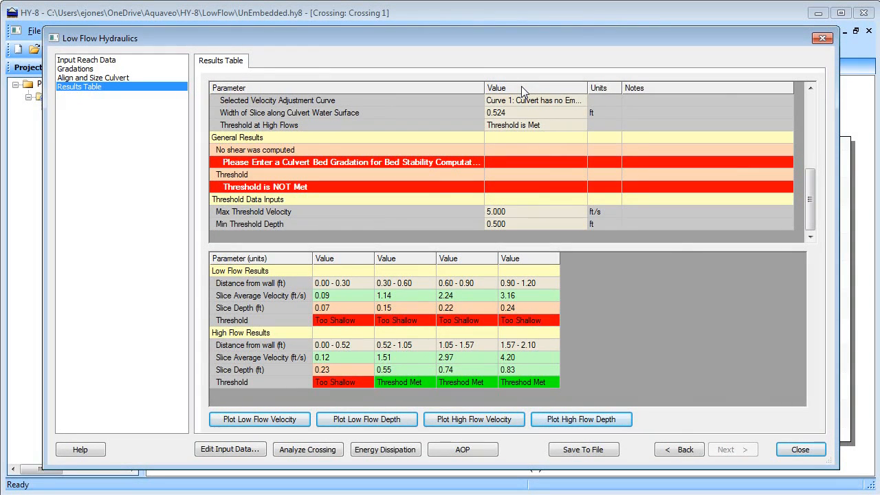
- Open the Embedded.hy8 project in place of the unembedded one and start its Low Flow Hydraulics analysis
left_click(799, 450)
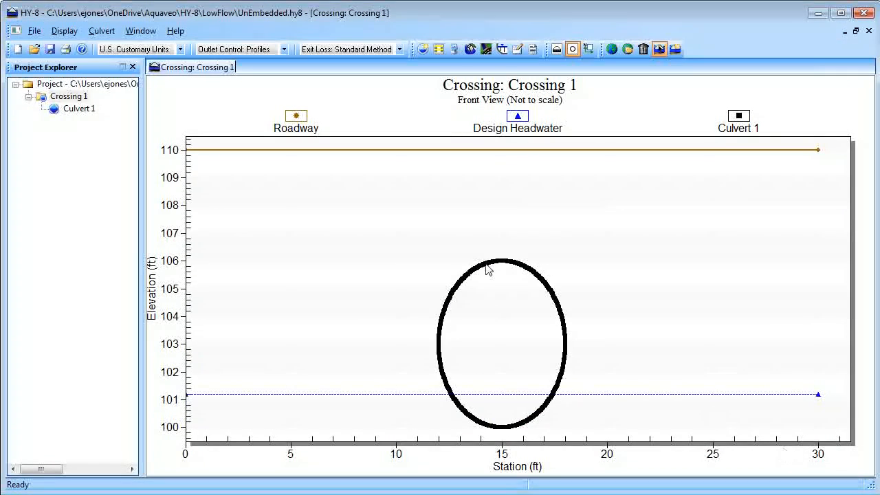
left_click(35, 50)
double_click(174, 115)
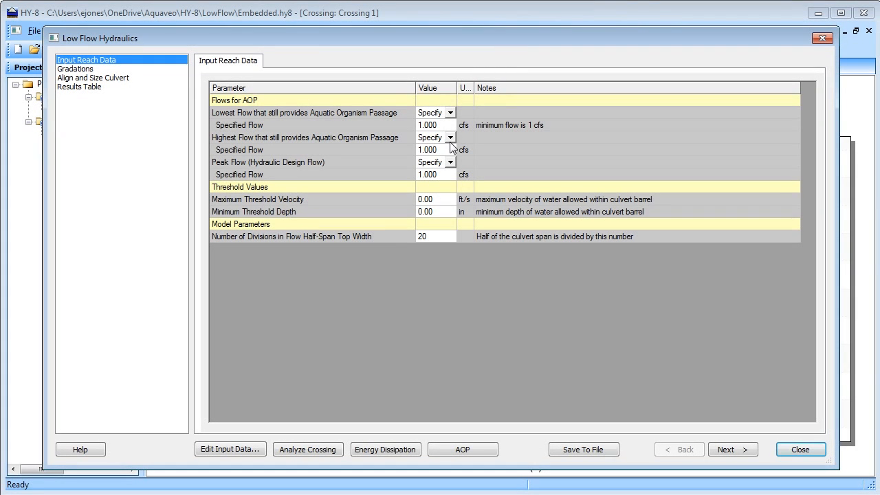
- Specify the highest aquatic organism passage flow as 8 cfs and choose 50 cfs as the peak flow
left_click(446, 152)
type("8")
left_click(451, 163)
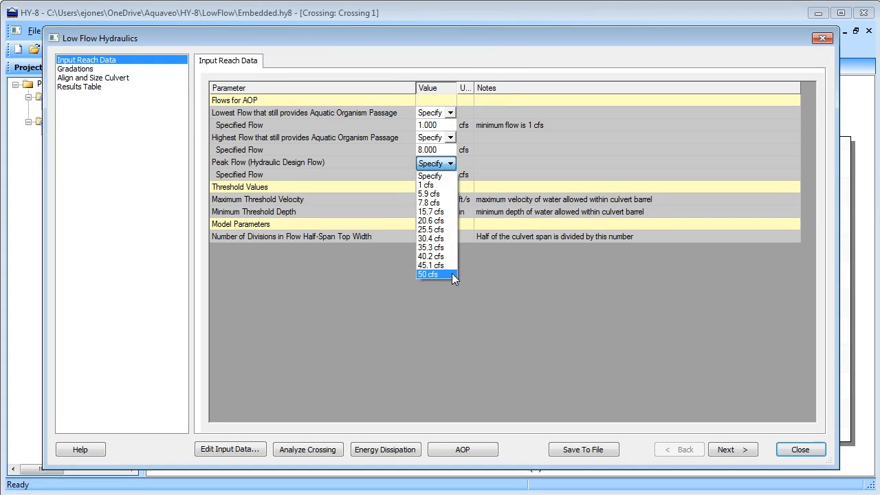
left_click(452, 273)
- Set the maximum threshold velocity to 5 ft/s and the minimum threshold depth to 6 in
left_click(440, 182)
key("Tab")
type("6")
key("Return")
- Define the culvert bed gradation with particle diameters D5 0.1, D16 0.3, D50 0.95, D84 2.6 and D95 5 in
left_click(724, 450)
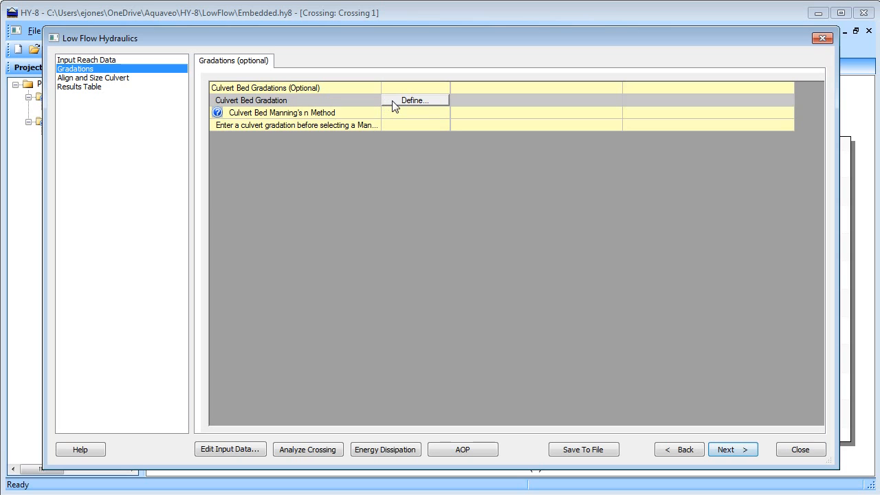
left_click(394, 103)
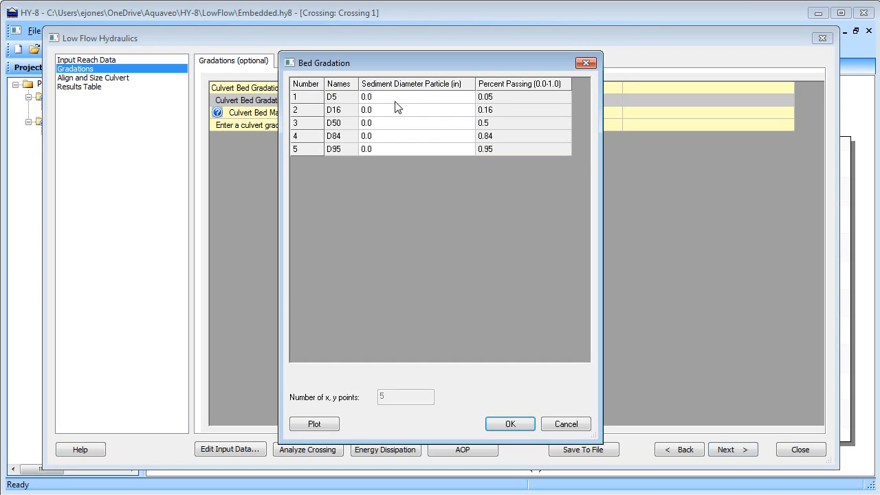
left_click(397, 97)
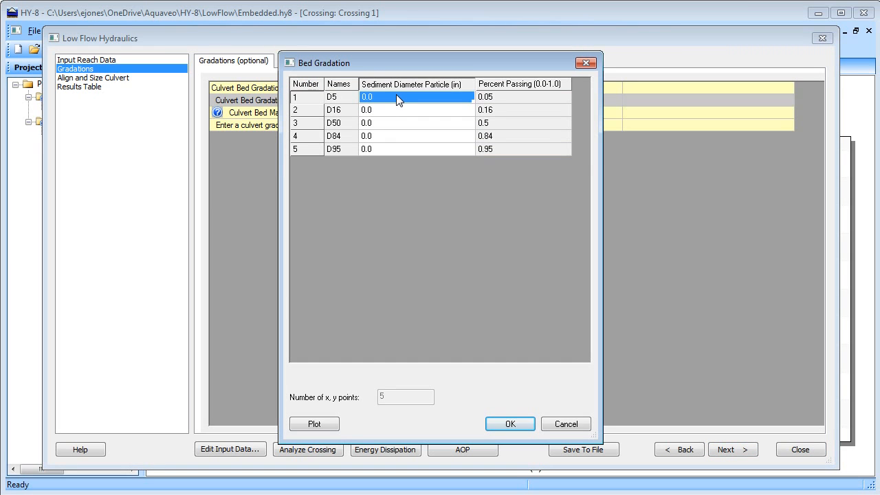
type(".1")
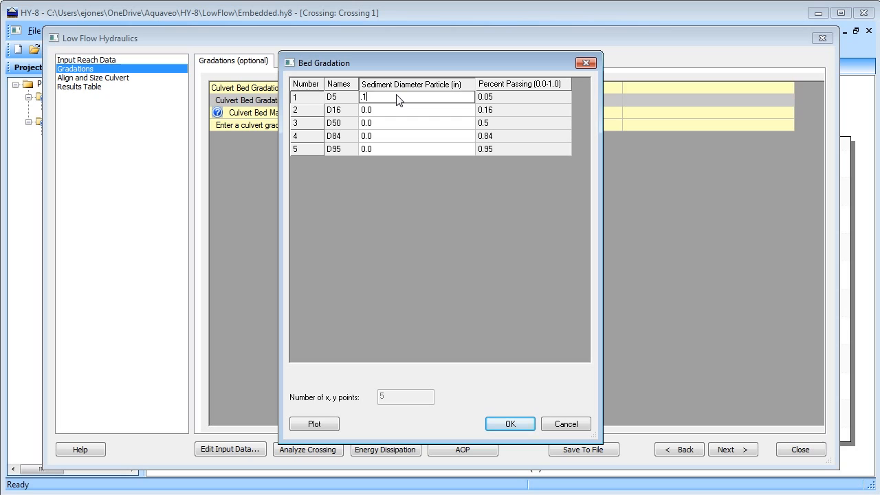
key("Return")
type(".3")
key("Return")
type(".95")
key("Return")
type("2.6")
key("Return")
type("5")
key("Return")
left_click(508, 424)
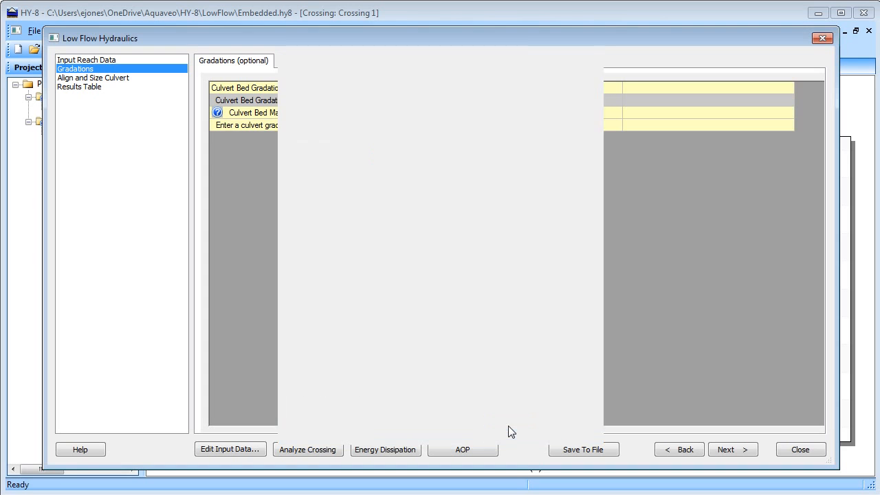
- Use the Jarrett Manning's n method for the bed gradation and specify a Manning's n of 0.04 at low flow
left_click(444, 126)
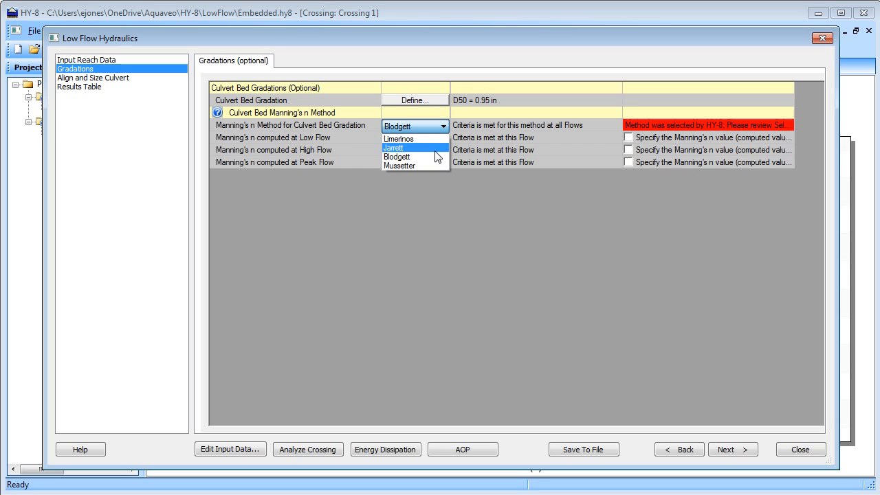
left_click(435, 148)
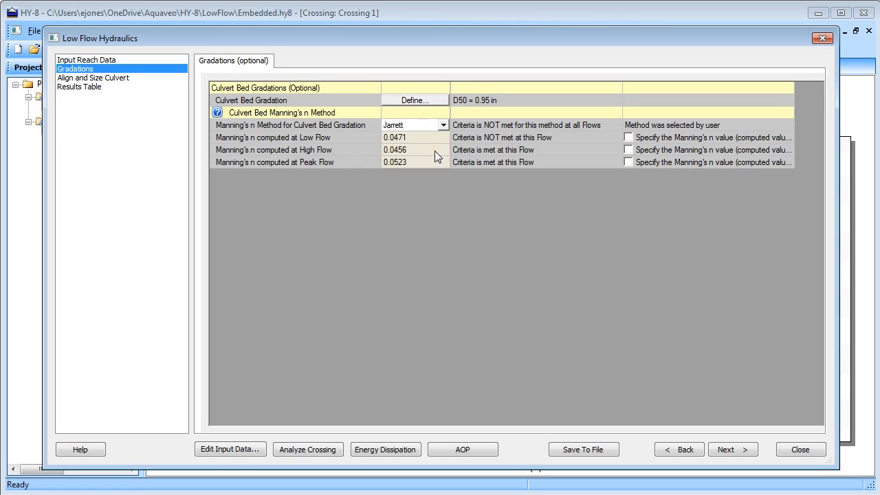
left_click(628, 136)
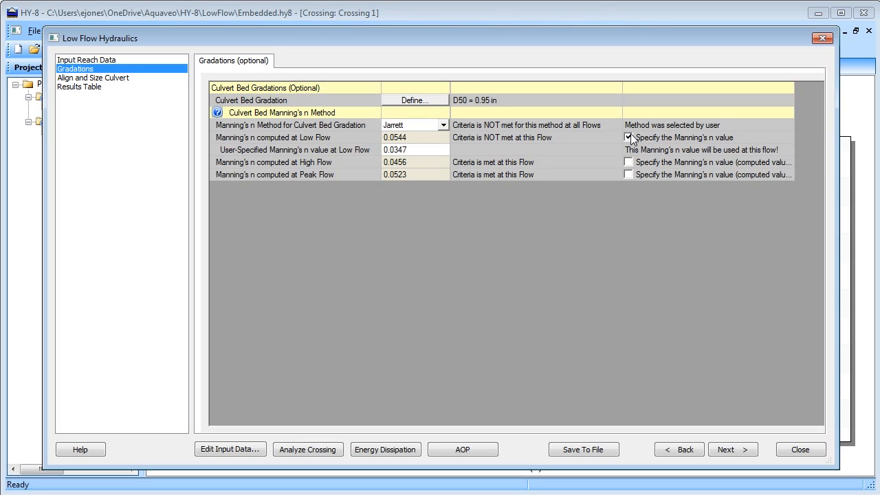
left_click(427, 149)
type(".04")
key("Return")
- Review the culvert alignment and sizing checks for embedment, bed stability, velocity, and low and high flow thresholds
left_click(736, 449)
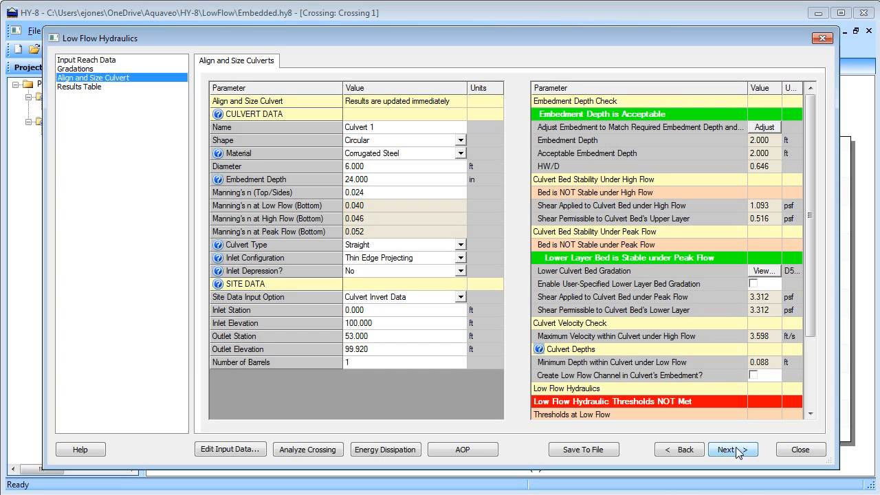
left_click(811, 413)
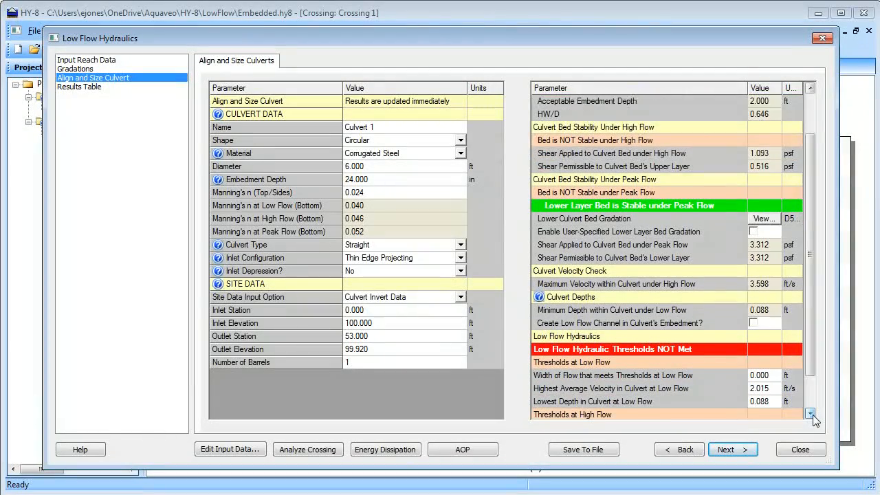
left_click(812, 414)
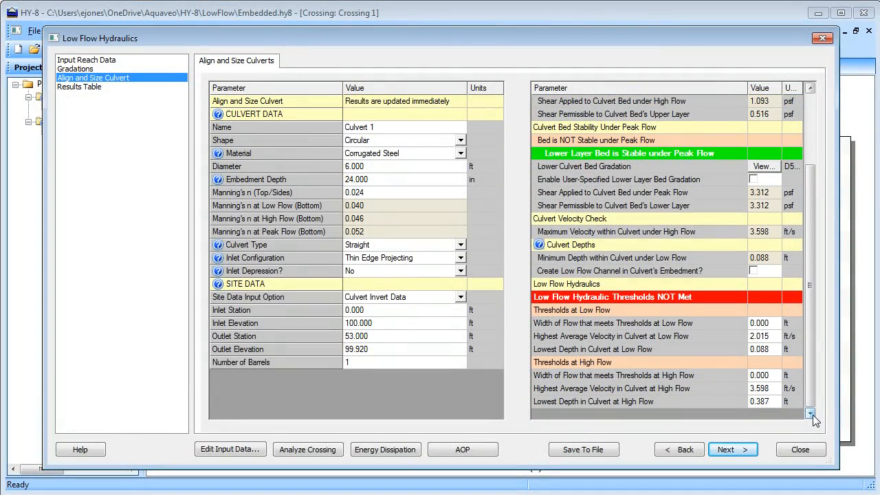
- Examine the results table for the embedded culvert, from the low flow results through the shear results to the threshold data inputs
left_click(739, 448)
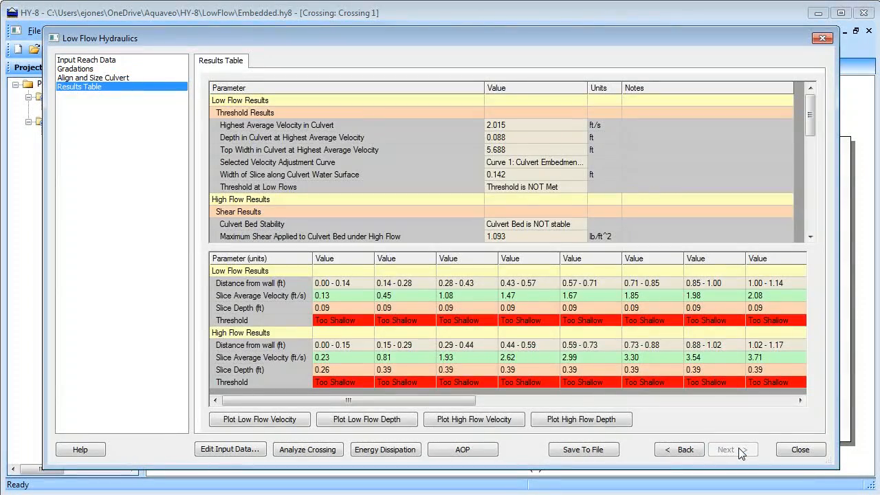
left_click(811, 238)
left_click(810, 238)
left_click(811, 238)
left_click(810, 238)
left_click(811, 238)
left_click(810, 238)
left_click(810, 238)
left_click(811, 238)
left_click(810, 238)
left_click(810, 238)
left_click(811, 238)
left_click(811, 238)
left_click(811, 238)
left_click(810, 238)
left_click(811, 238)
left_click(811, 238)
left_click(810, 238)
left_click(811, 238)
left_click(810, 238)
left_click(811, 237)
left_click(811, 238)
left_click(811, 238)
left_click(810, 238)
left_click(810, 238)
left_click(811, 238)
left_click(811, 238)
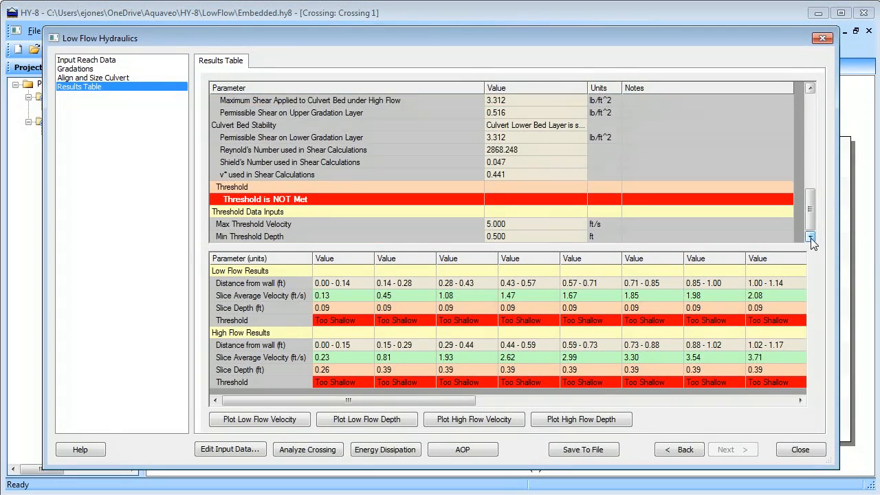
left_click(811, 238)
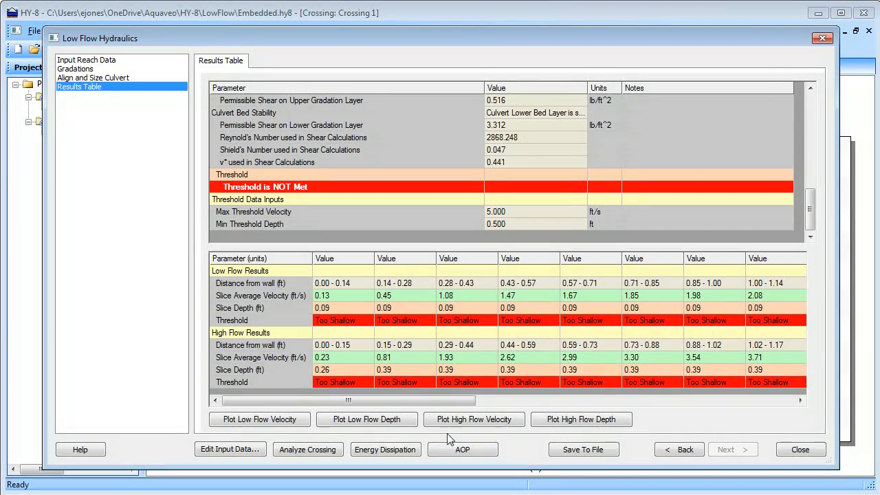
- View the embedded culvert's velocity and depth plots, first at low flow and then at high flow
left_click(275, 424)
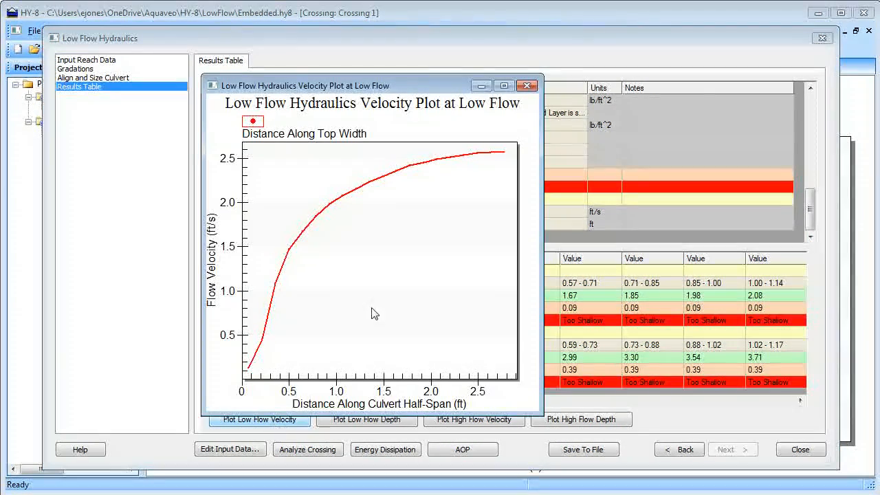
left_click(527, 86)
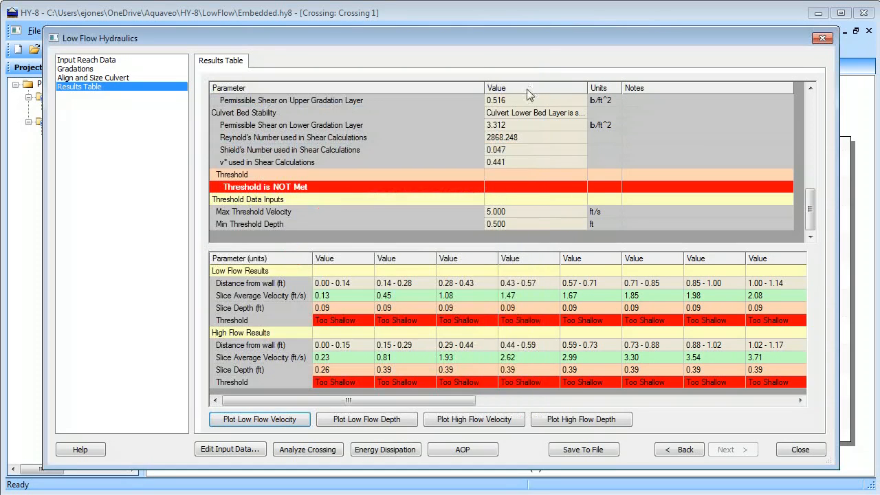
left_click(371, 419)
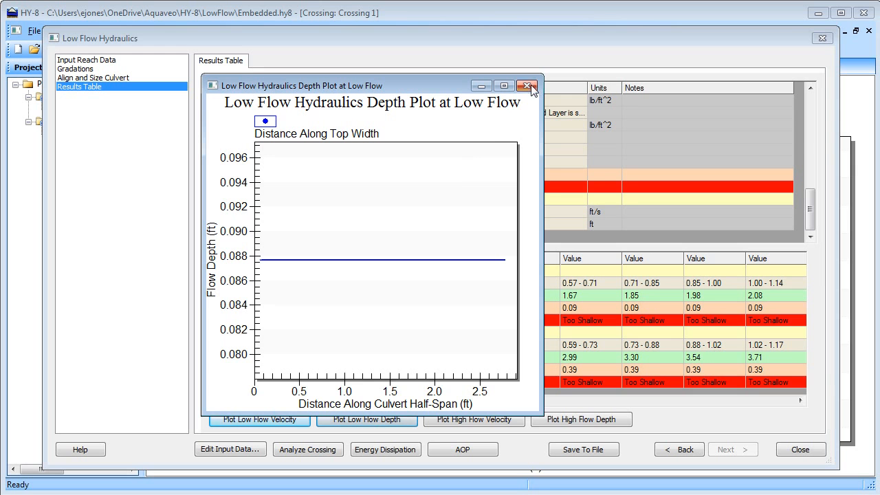
left_click(533, 86)
left_click(459, 421)
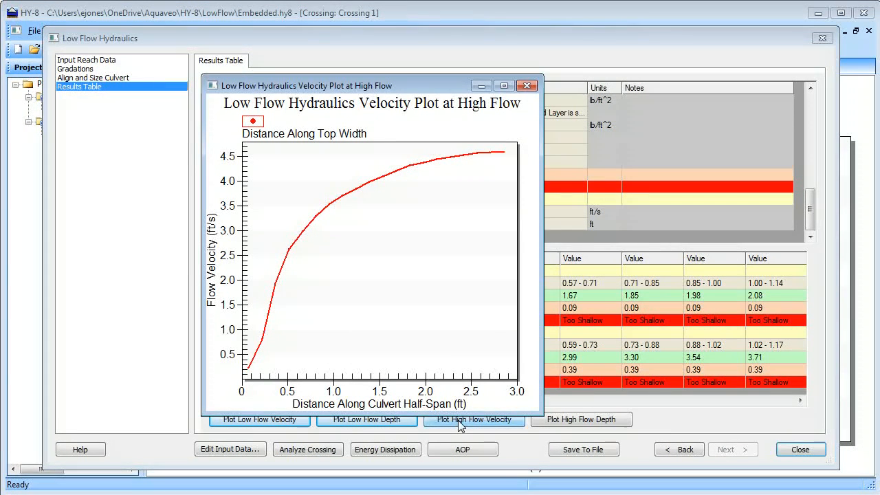
left_click(527, 86)
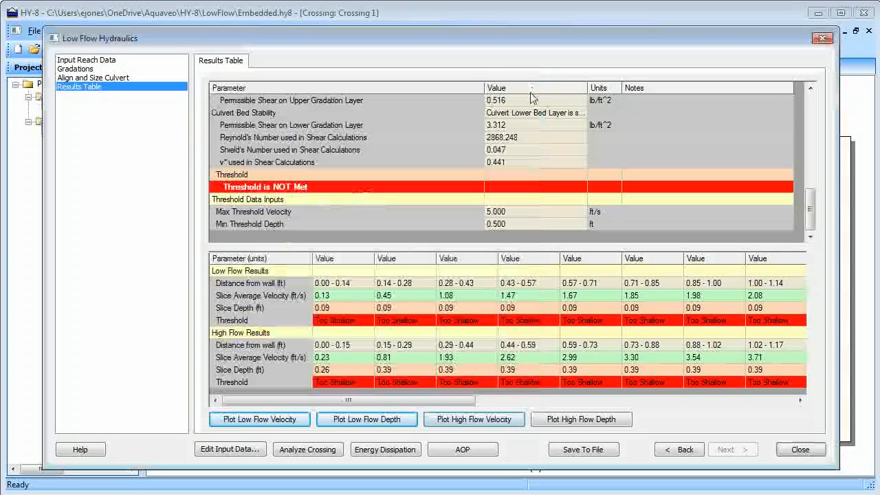
left_click(560, 420)
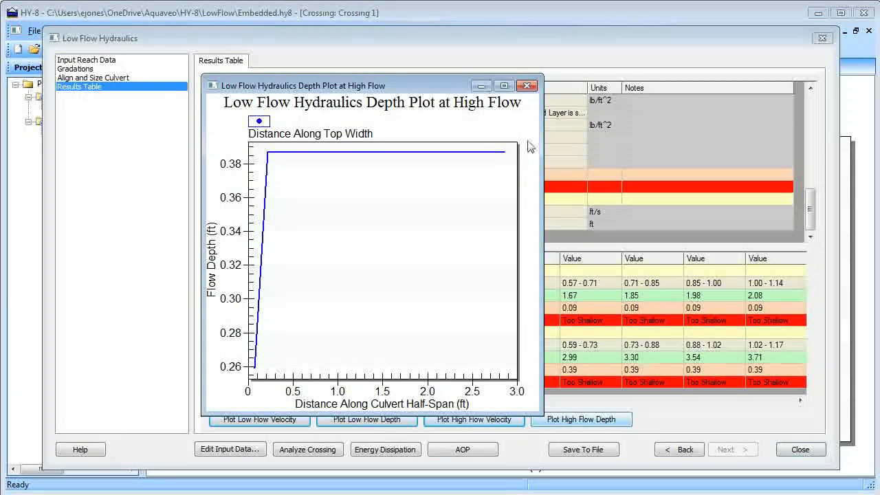
left_click(527, 86)
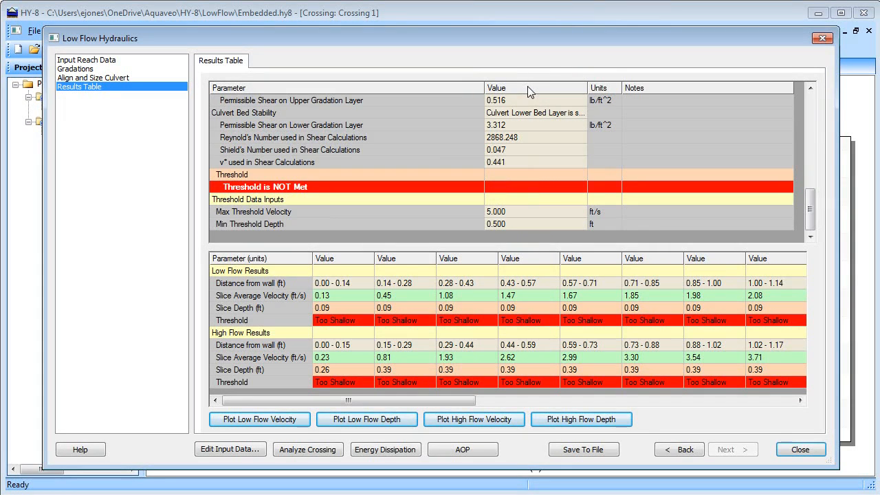